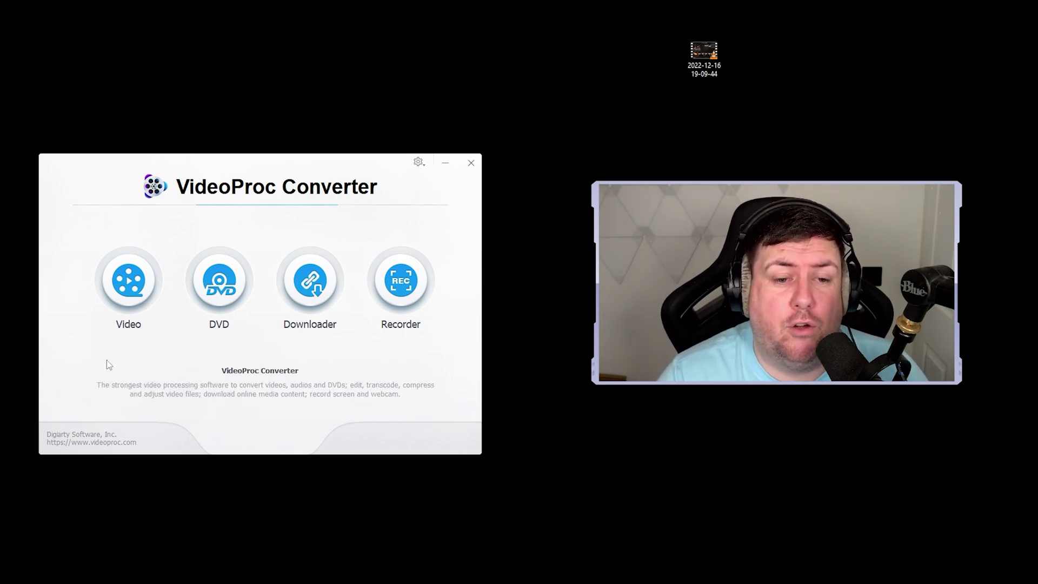
click(128, 280)
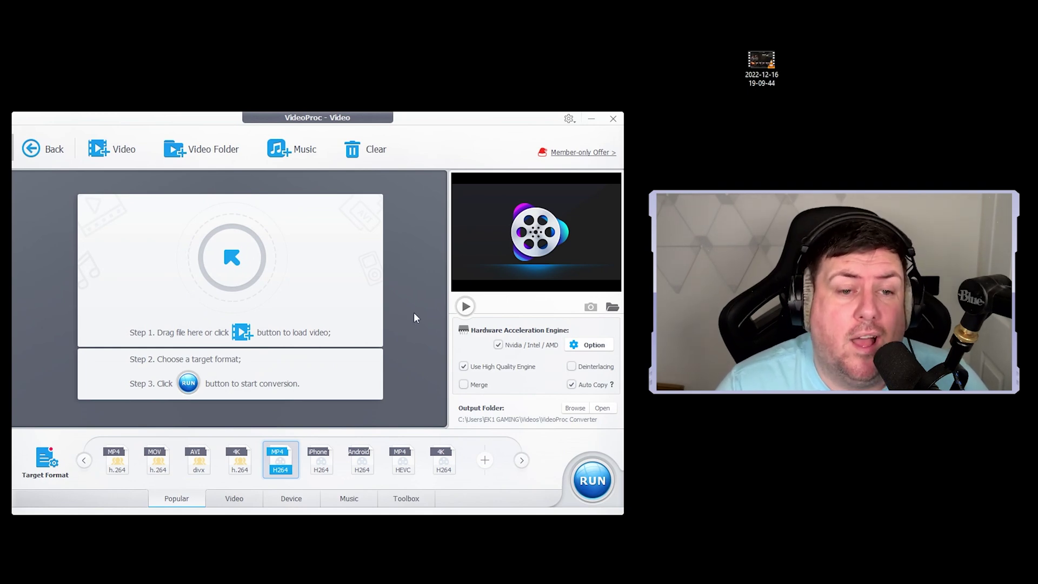
drag(762, 62, 381, 224)
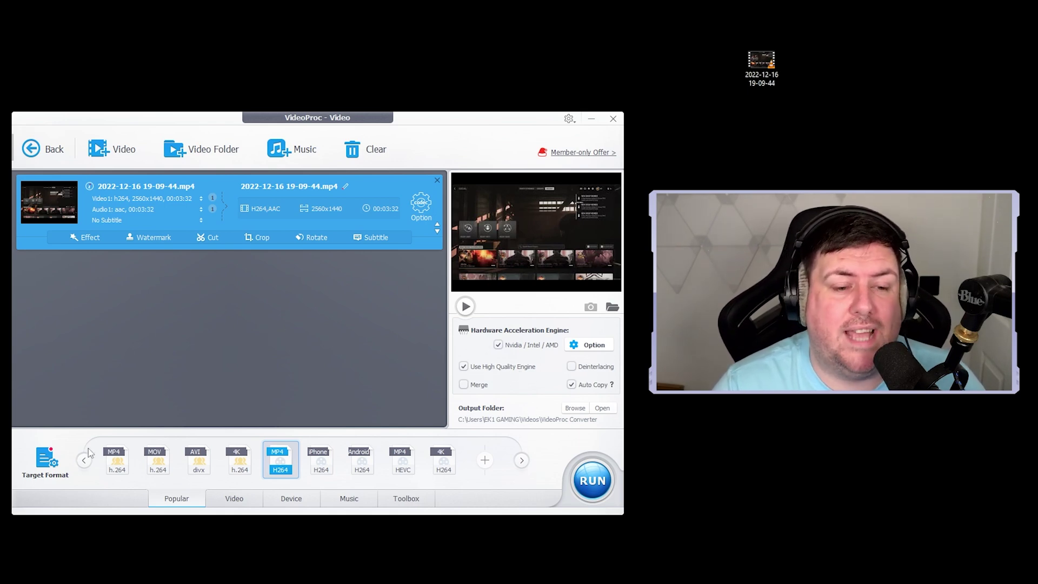
click(50, 460)
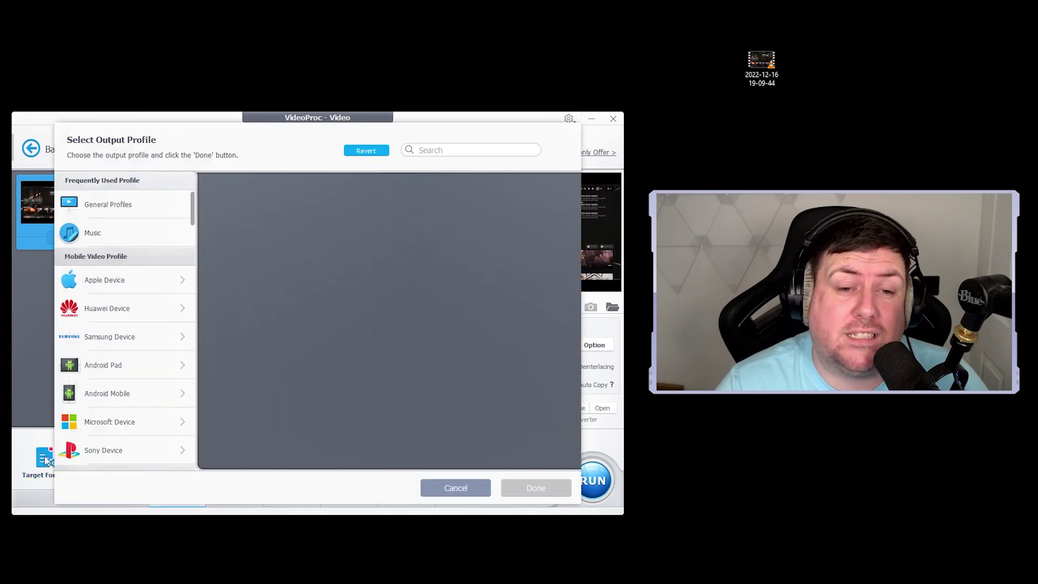
click(140, 200)
scroll(332, 293, down, 3)
click(326, 382)
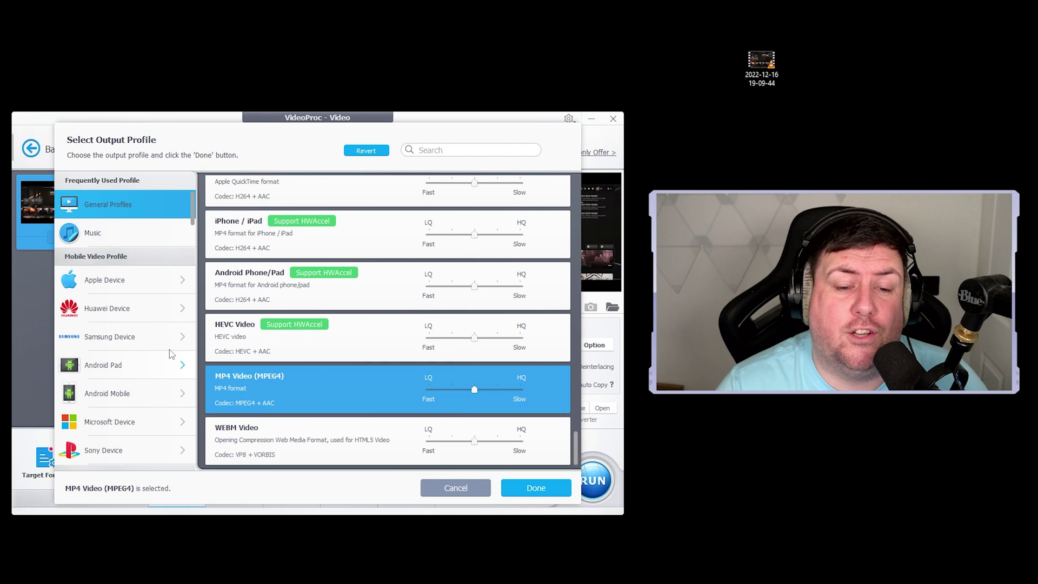
click(535, 487)
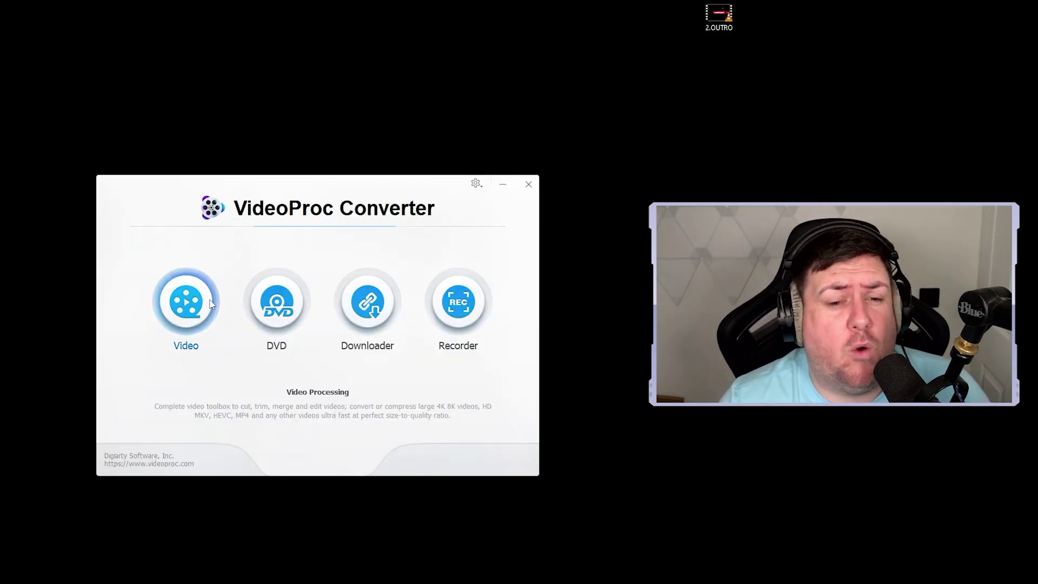
Add the video and set Very High quality with a manual 9000 kbps bit rate.
click(195, 302)
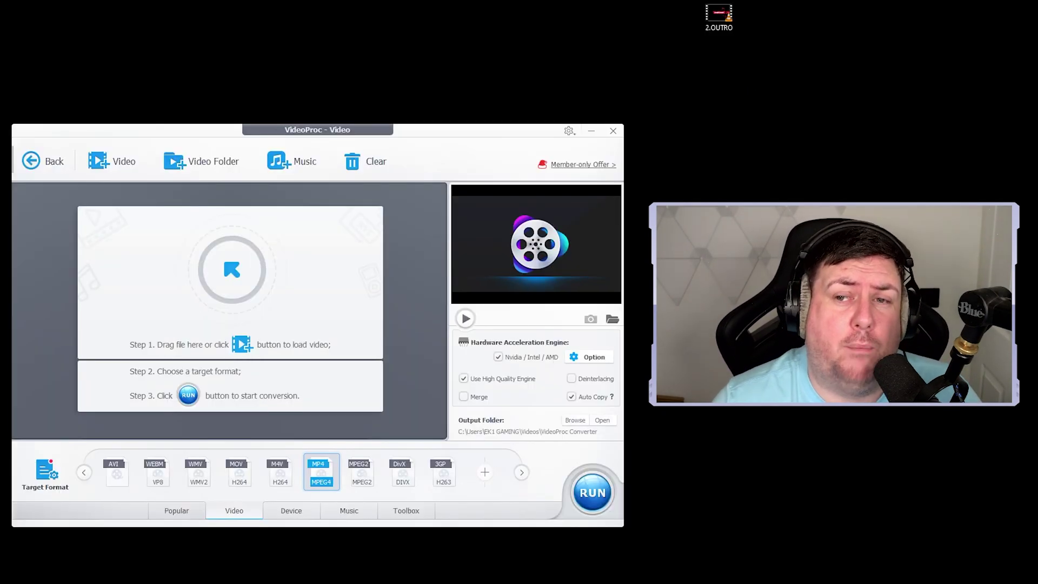
drag(496, 262, 236, 276)
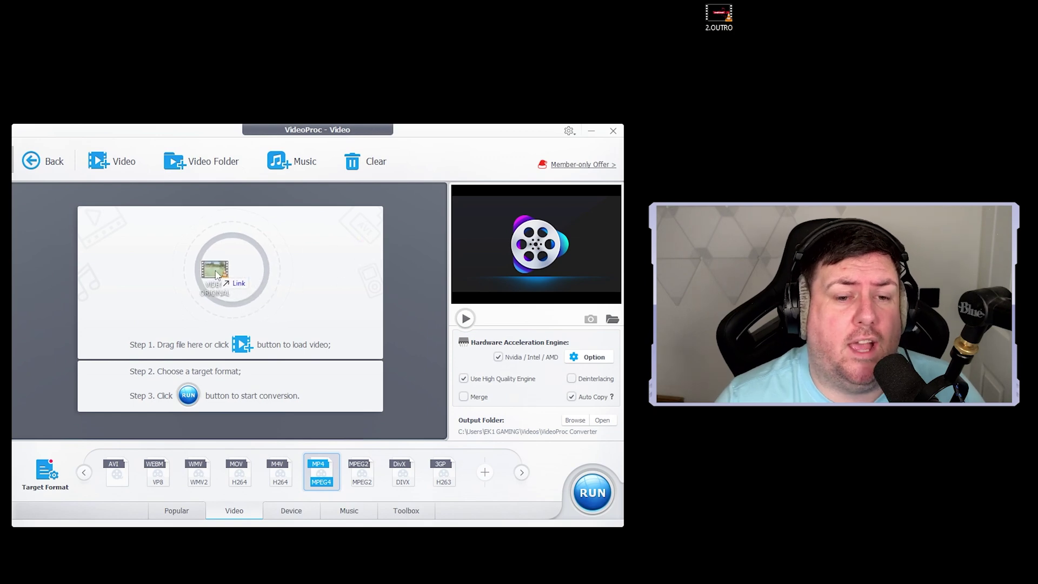
click(422, 217)
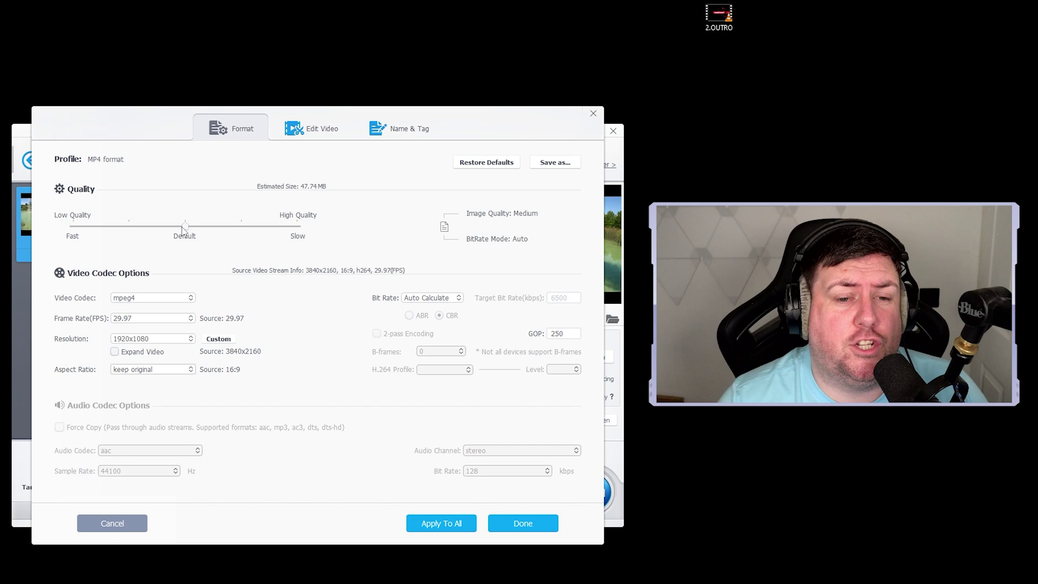
drag(184, 226, 297, 226)
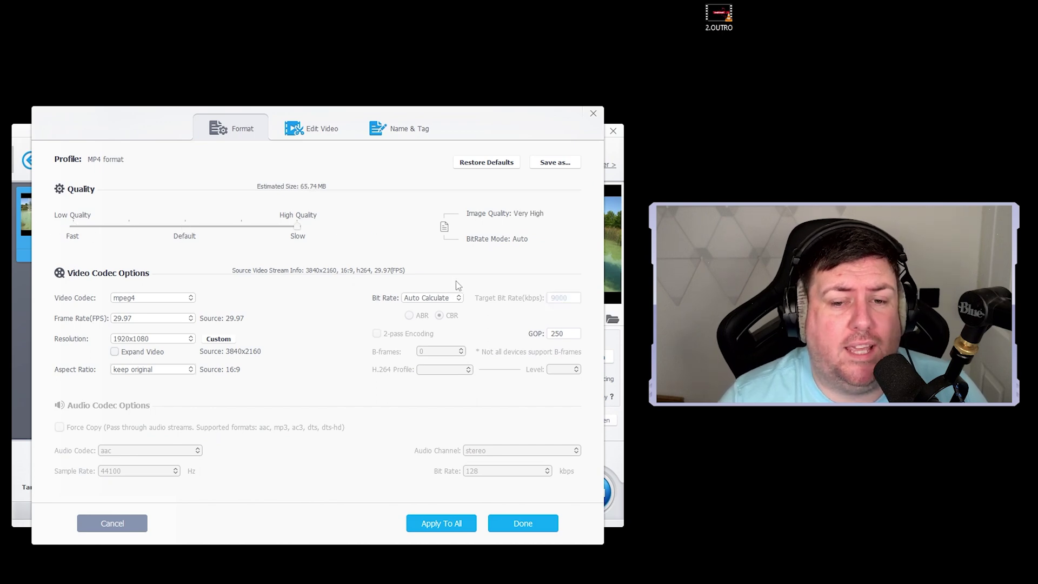
click(430, 298)
click(422, 315)
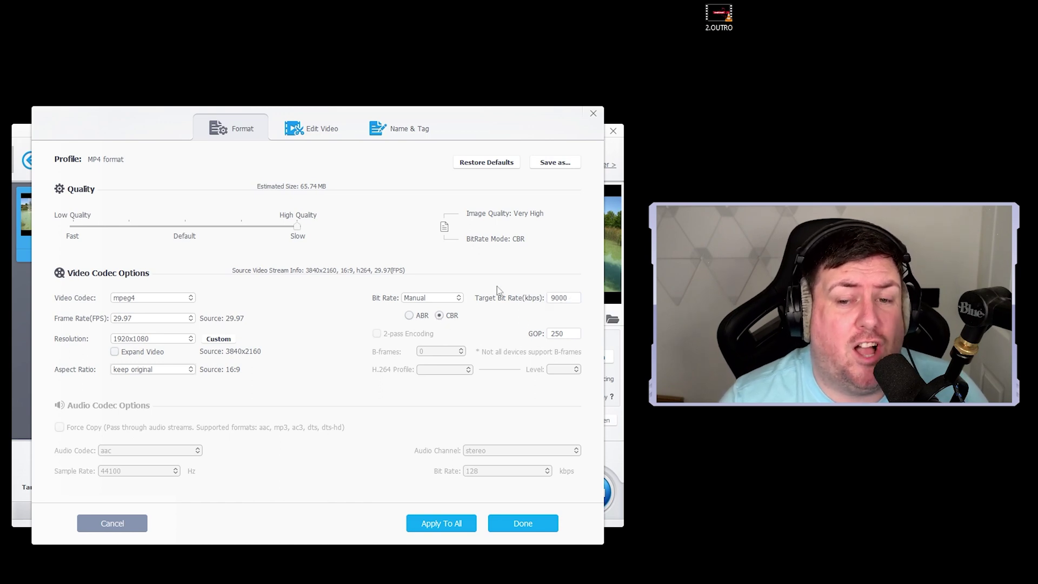
Keep frame rate 29.97, resolution 1920x1080 and the original aspect ratio.
click(190, 318)
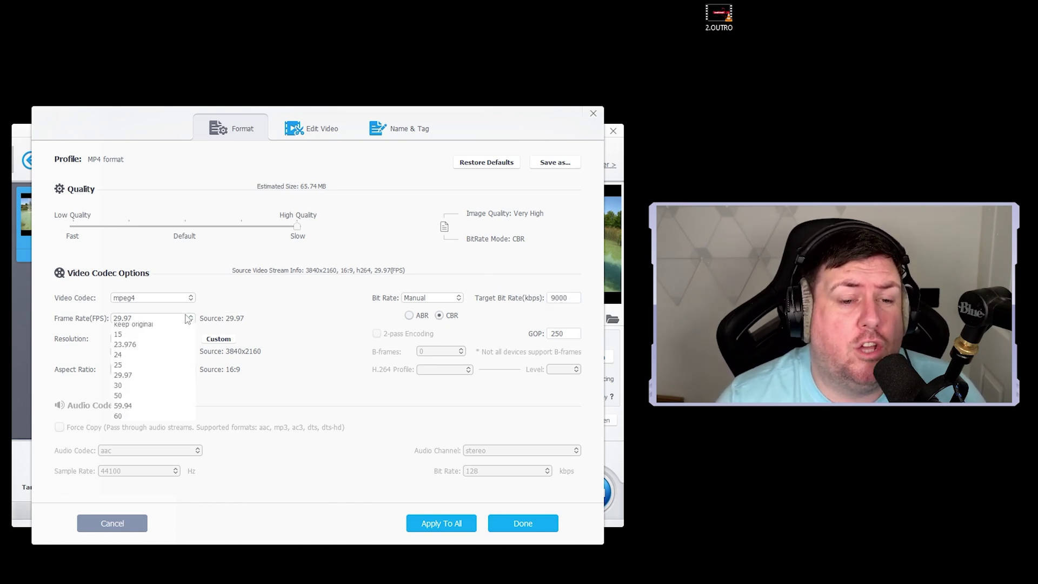
click(146, 334)
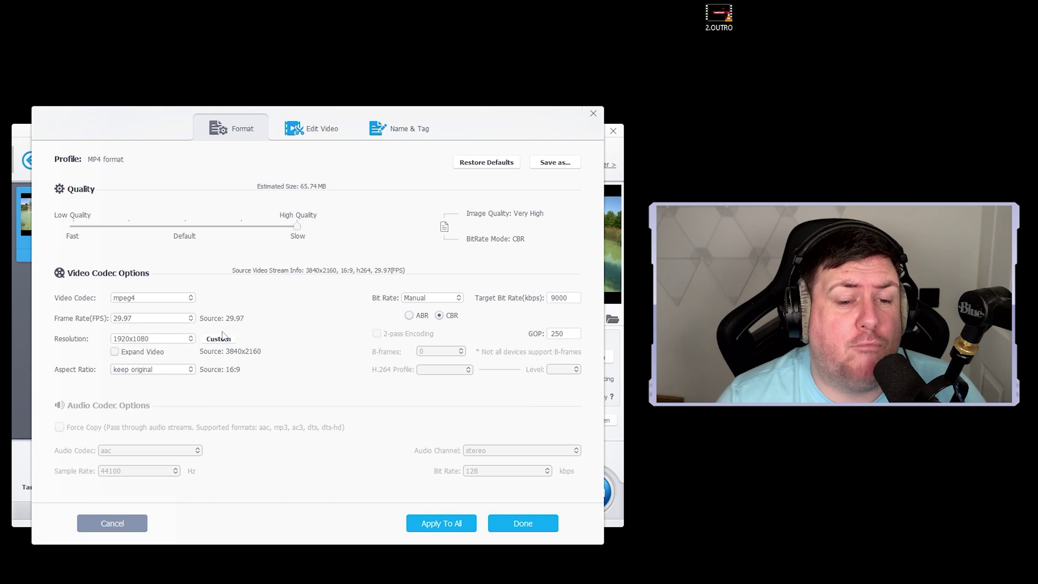
click(190, 338)
click(357, 371)
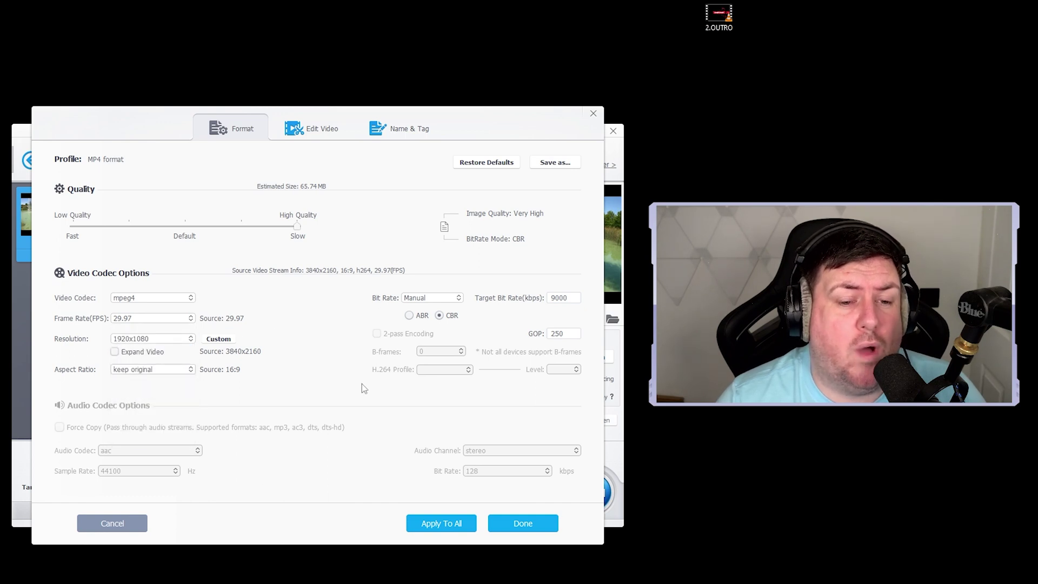
click(190, 369)
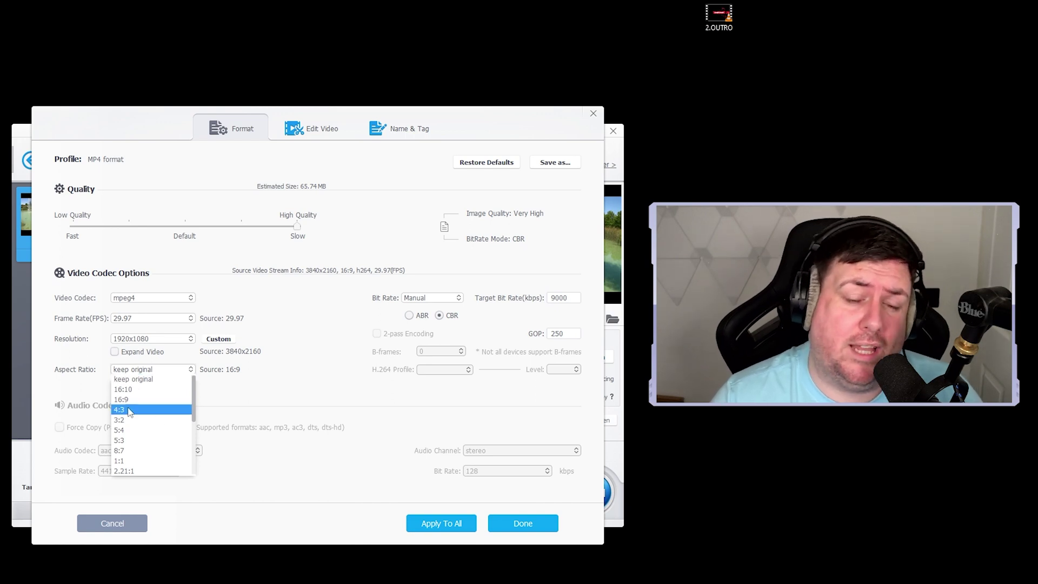
click(315, 395)
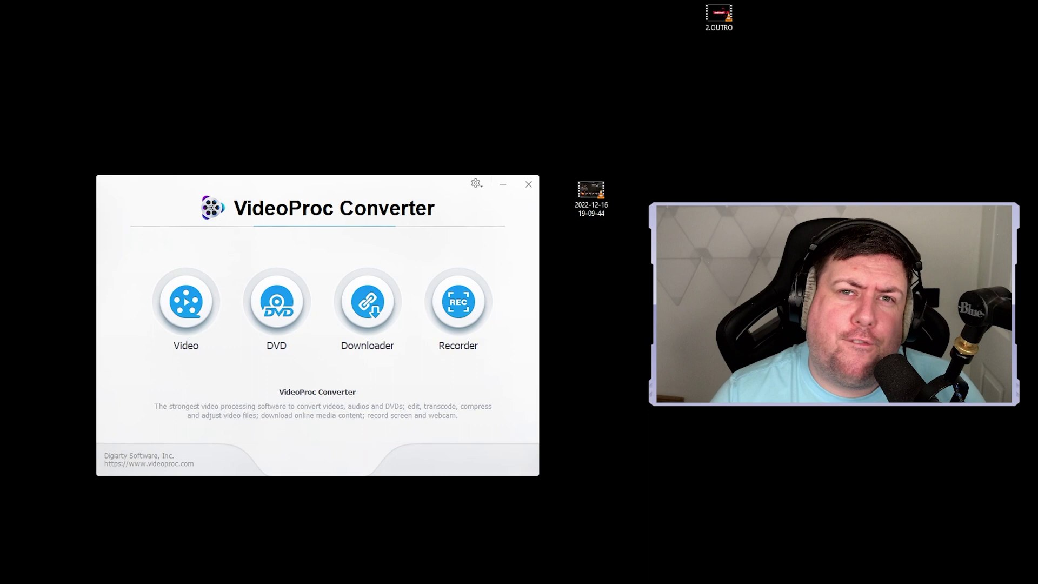
Load the desktop clip, choose MOV H264 output, and run the conversion.
click(186, 301)
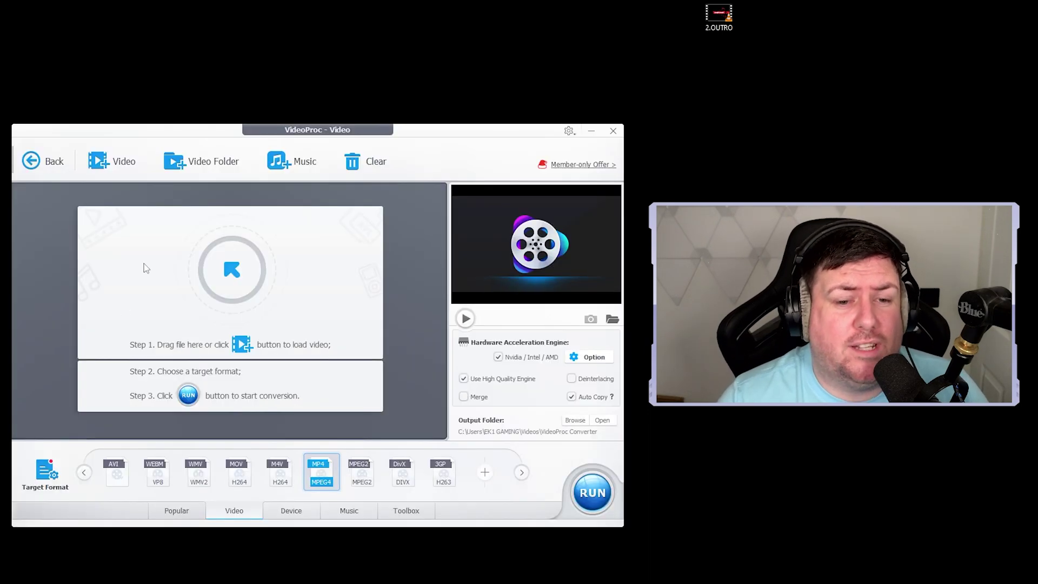
drag(534, 143, 476, 140)
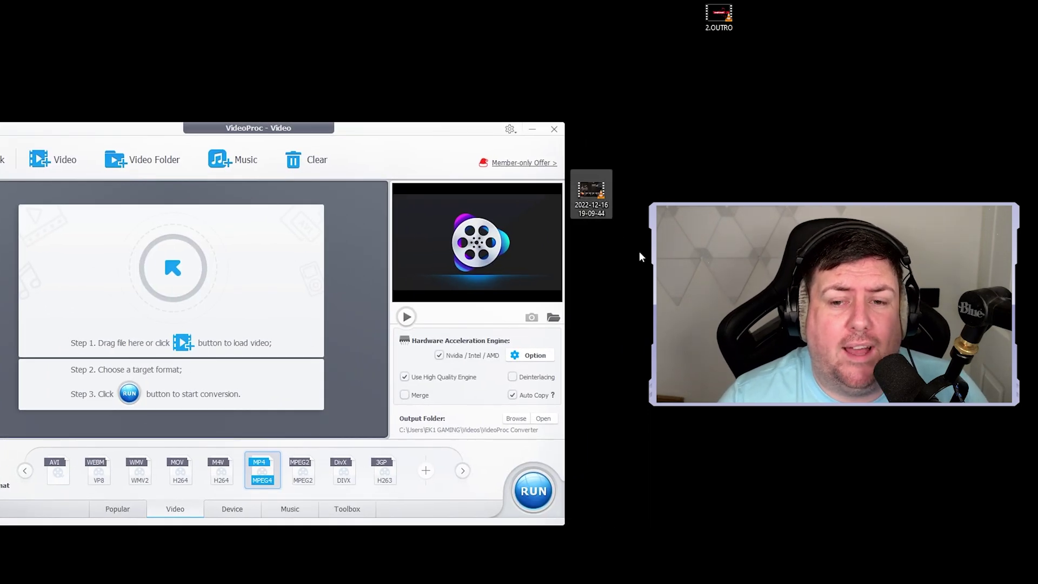
mouse_move(591, 192)
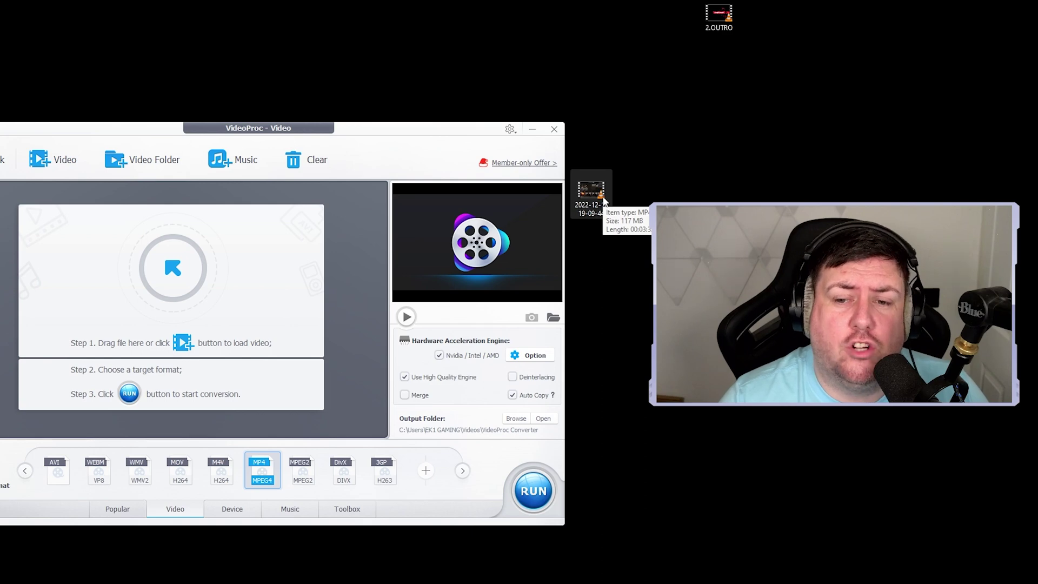
drag(598, 191, 171, 268)
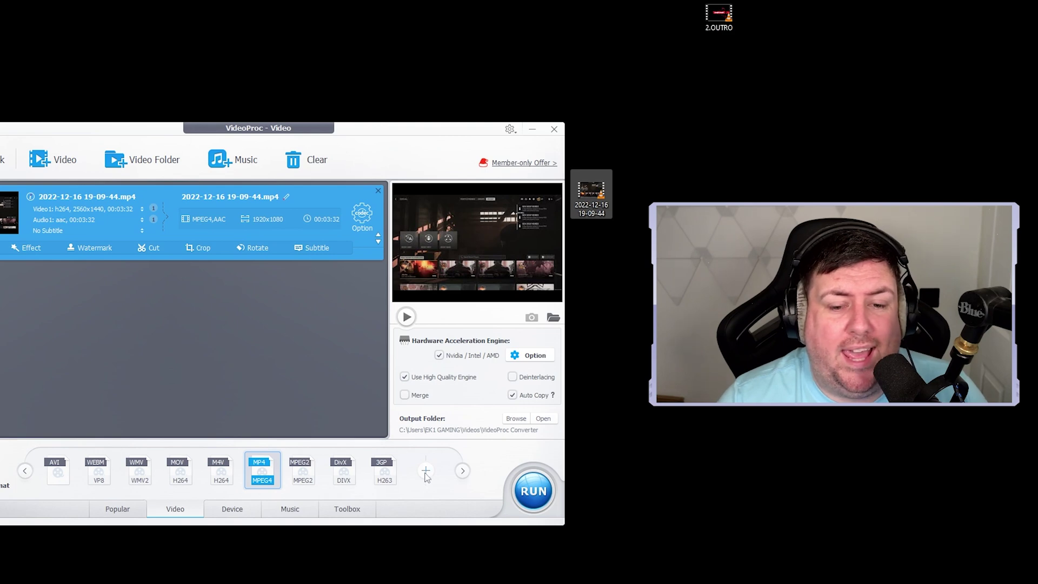
click(180, 474)
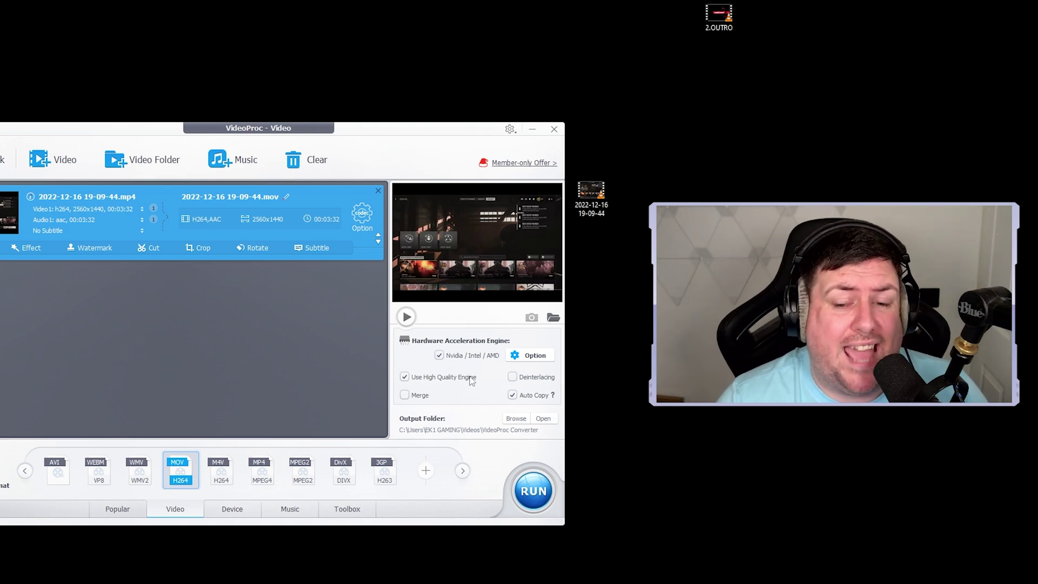
click(534, 490)
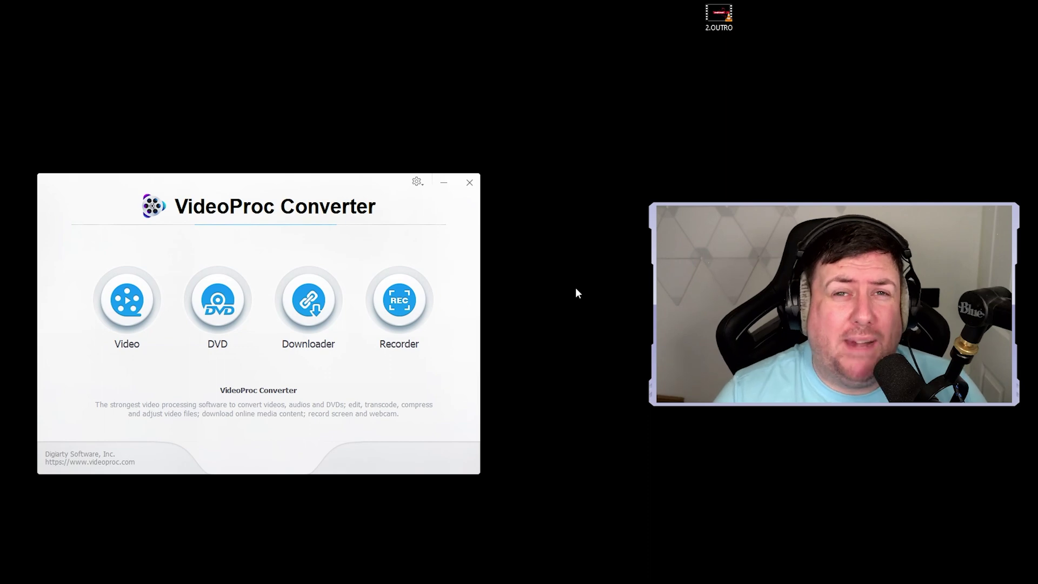
Browse the General Profiles and Music output profiles in the video workspace.
click(127, 302)
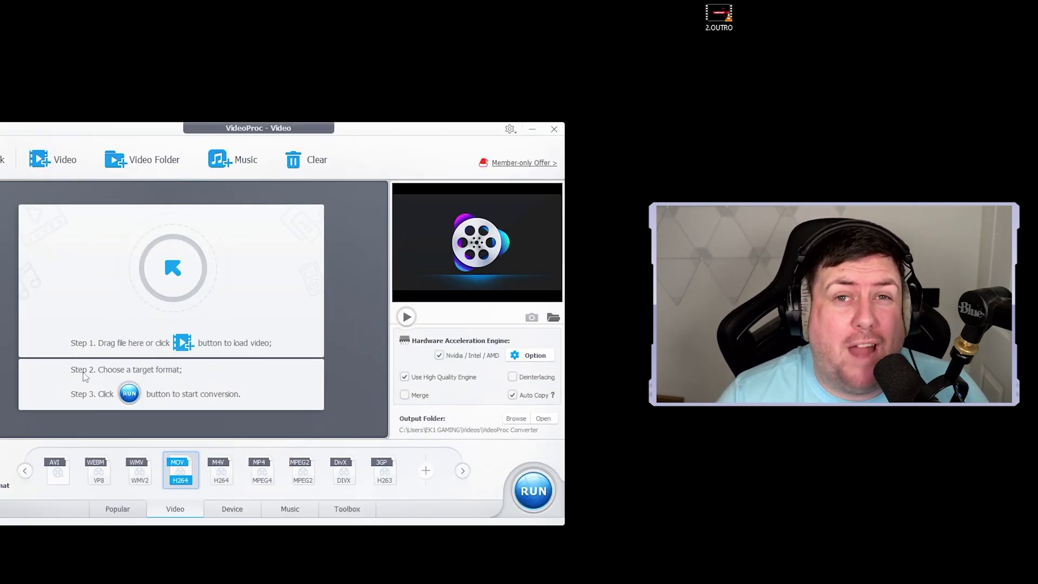
click(4, 480)
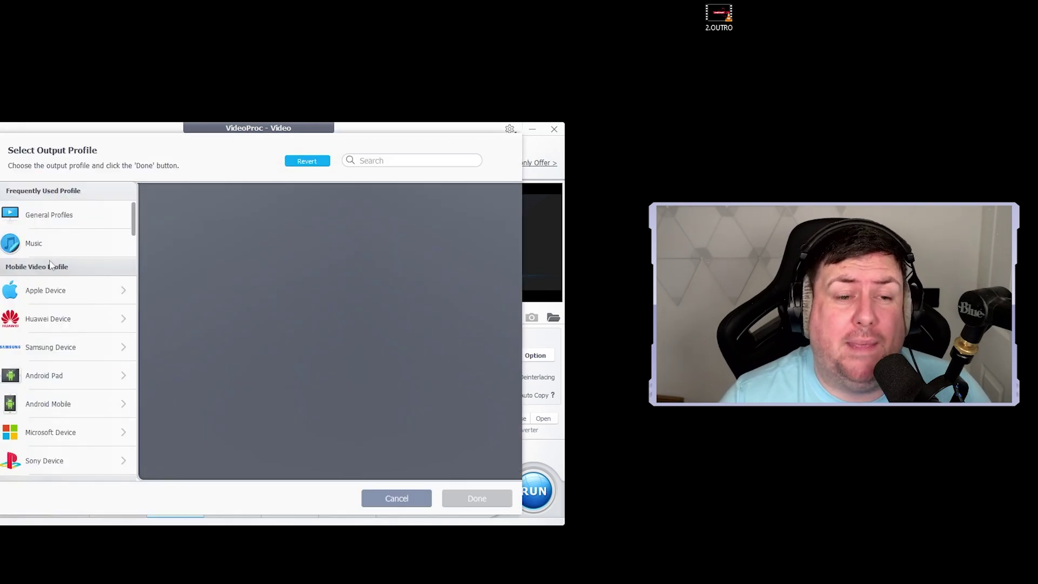
click(64, 215)
scroll(375, 327, down, 3)
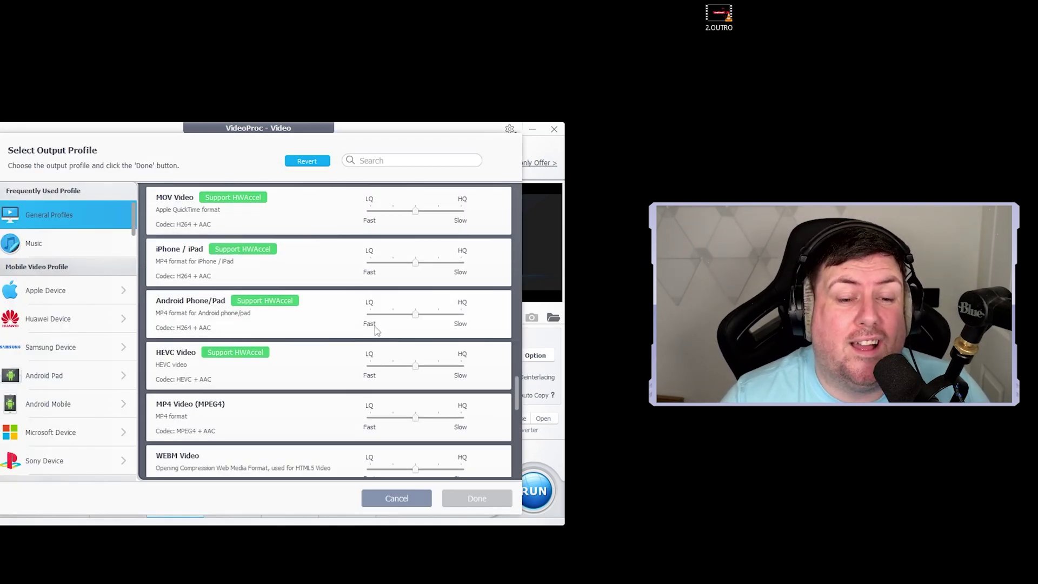
scroll(375, 327, up, 1)
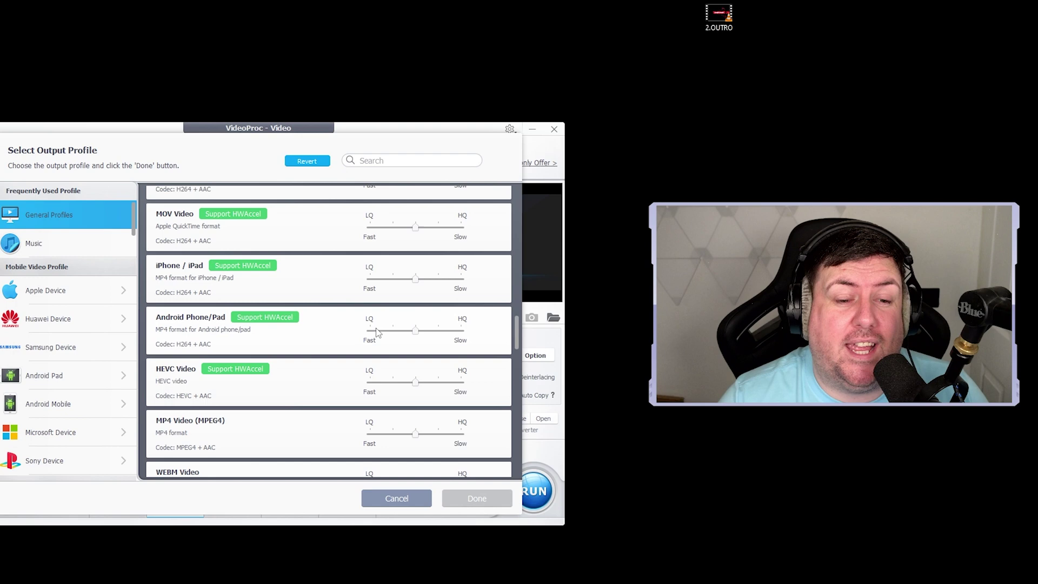
scroll(376, 332, up, 1)
click(33, 244)
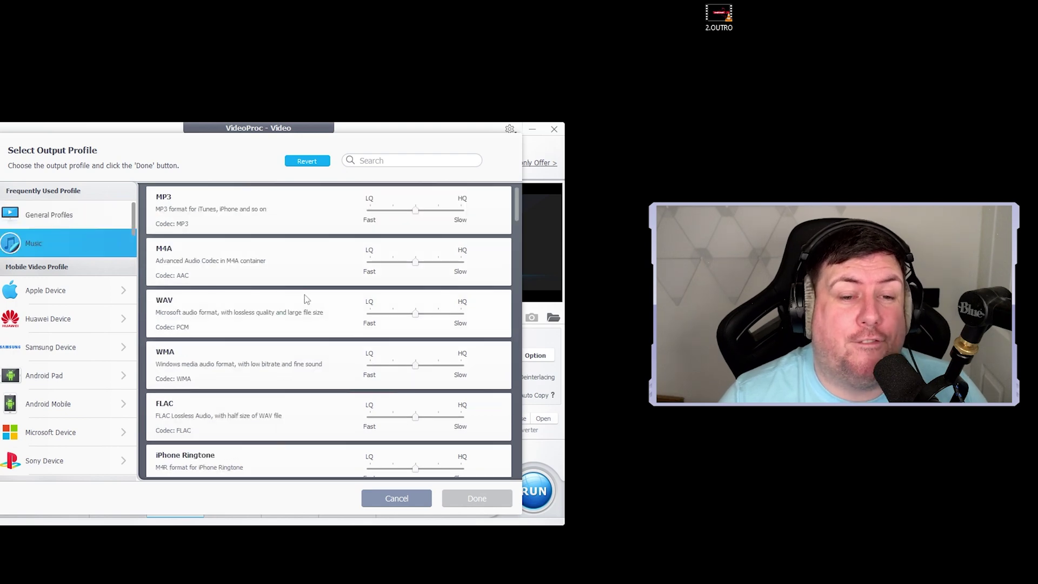
scroll(246, 344, down, 2)
scroll(245, 344, down, 1)
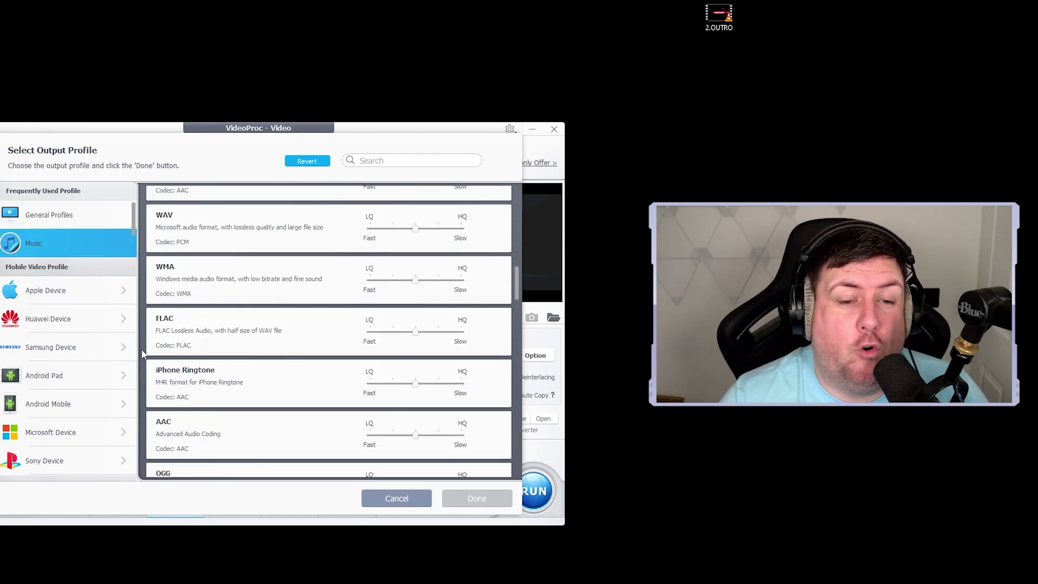
Browse the Apple Device (iPad, iPhone, Apple TV), YouTube and 4K Video profiles.
click(59, 292)
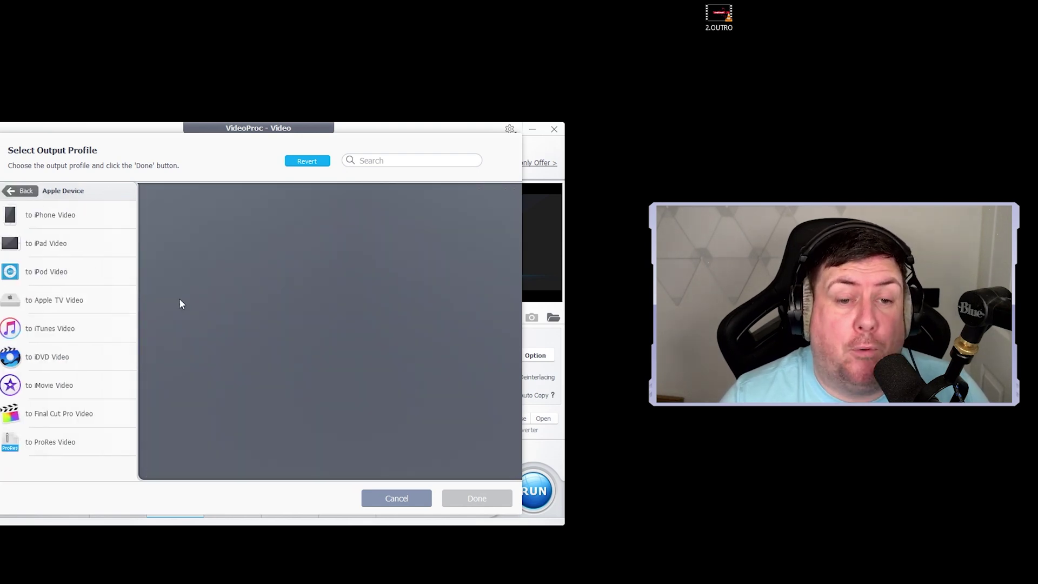
click(77, 243)
click(64, 218)
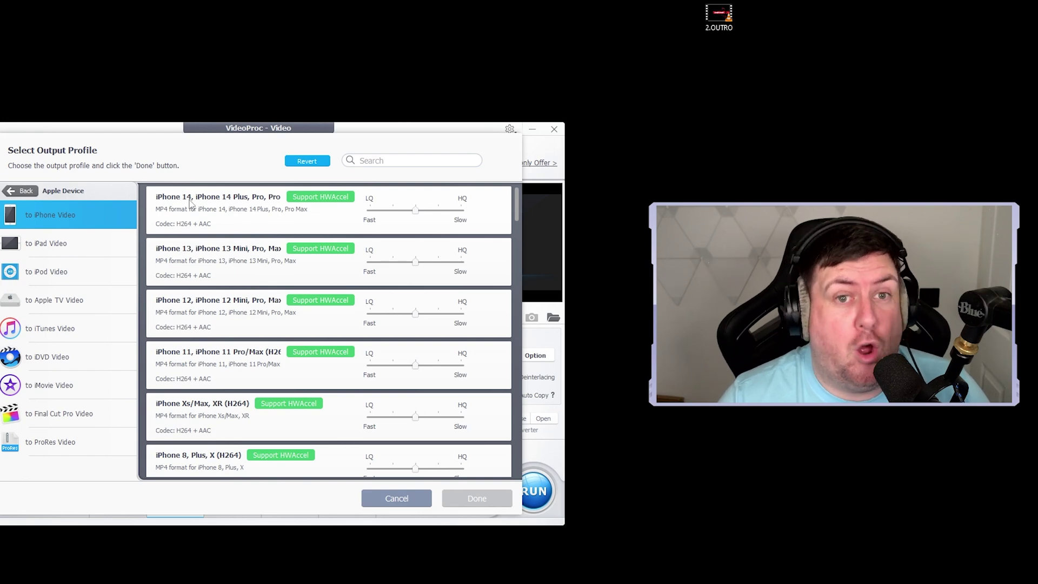
click(85, 303)
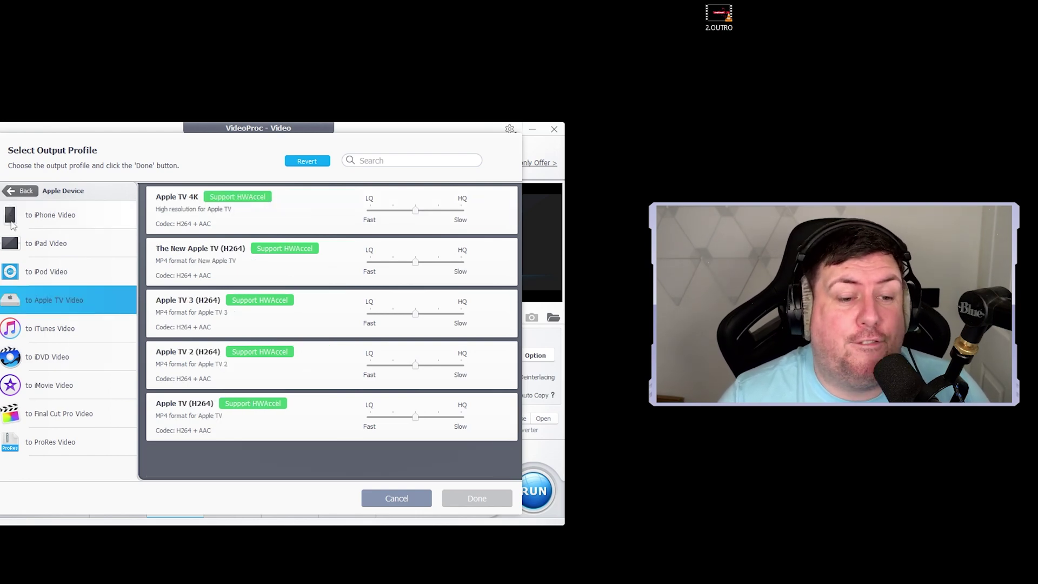
click(22, 191)
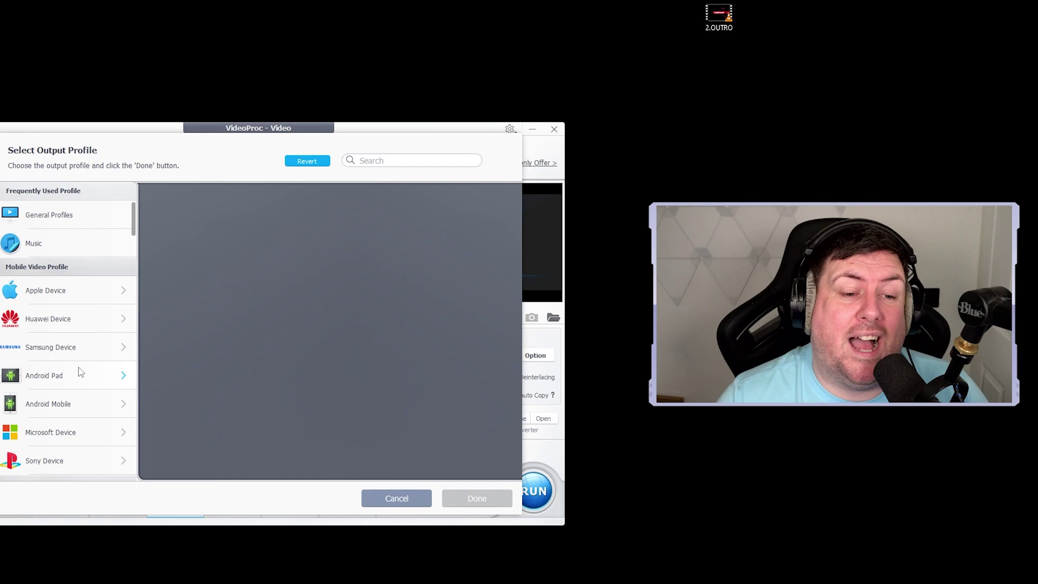
scroll(79, 365, down, 2)
scroll(81, 381, down, 2)
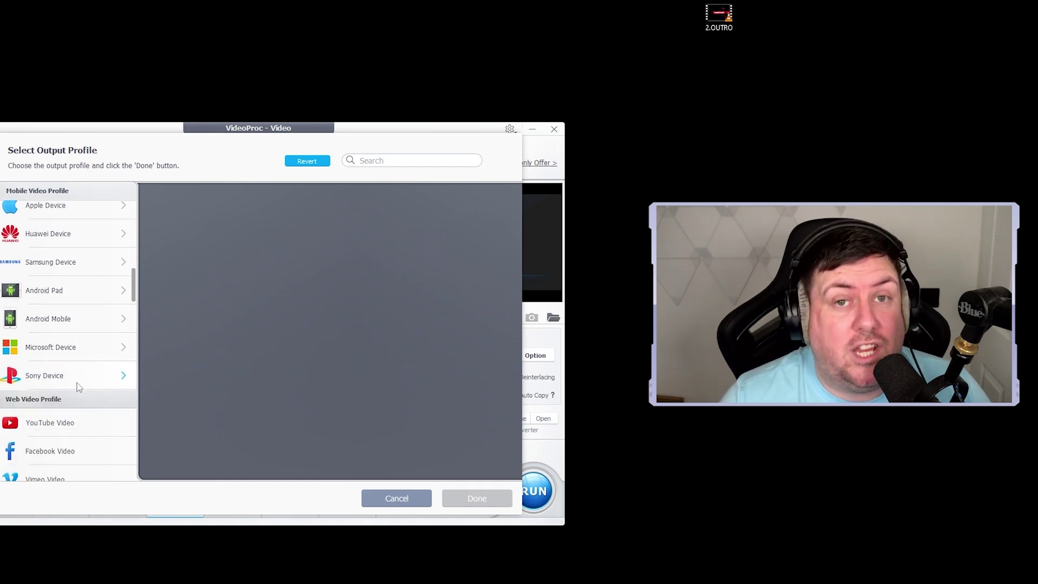
scroll(78, 382, down, 3)
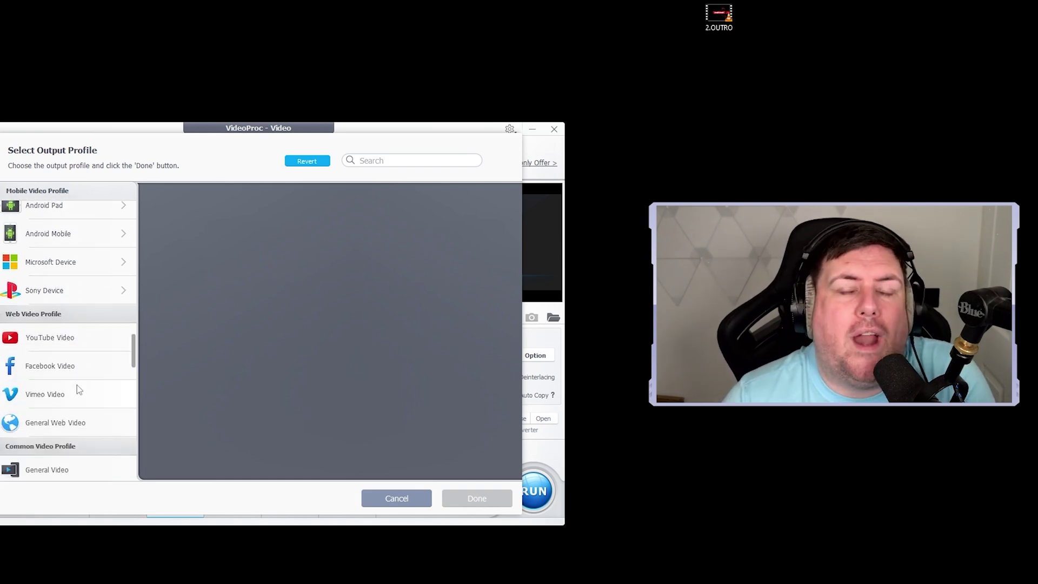
click(80, 341)
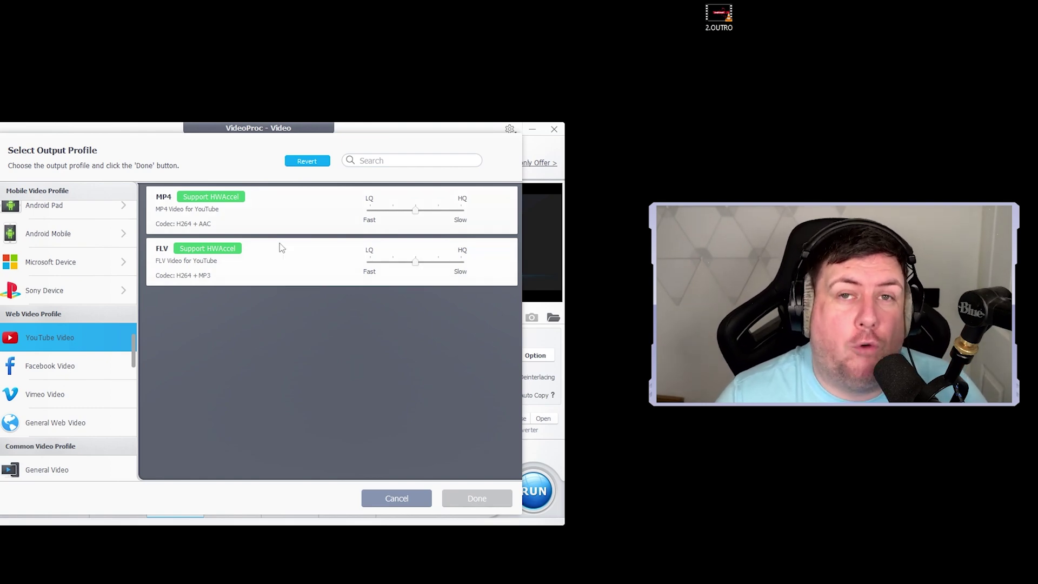
scroll(81, 381, down, 4)
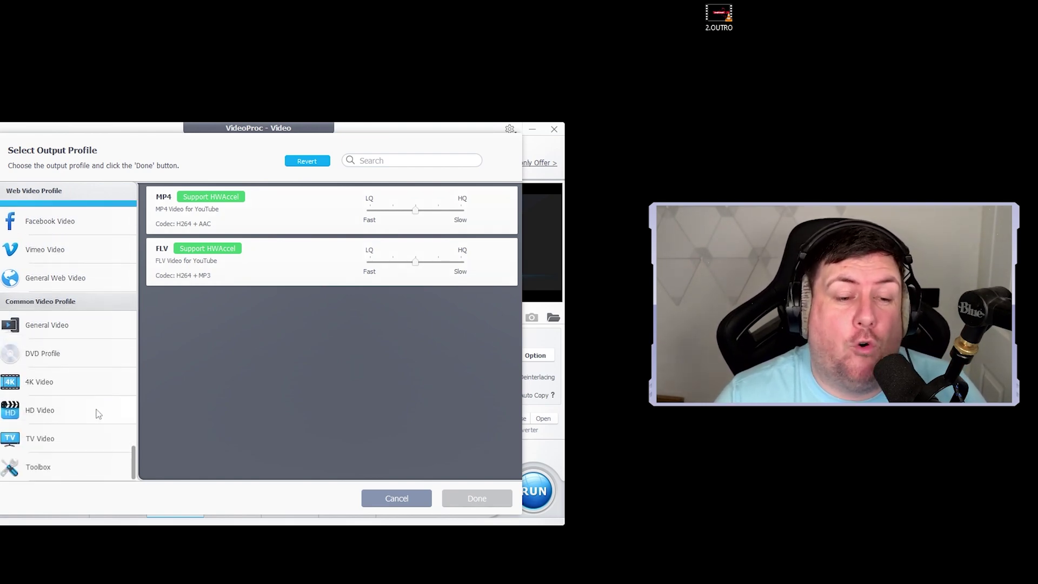
click(74, 384)
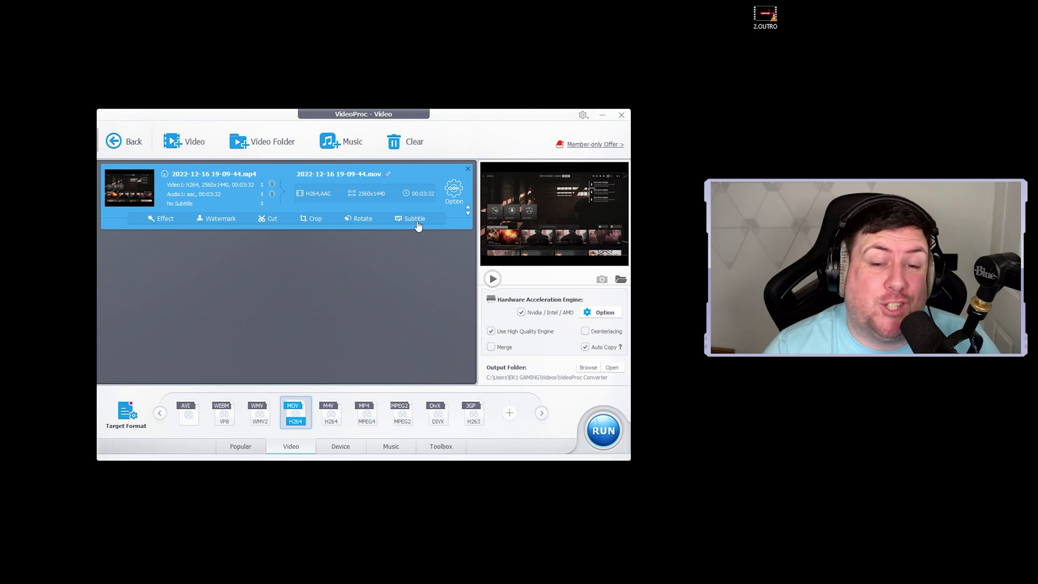
click(126, 143)
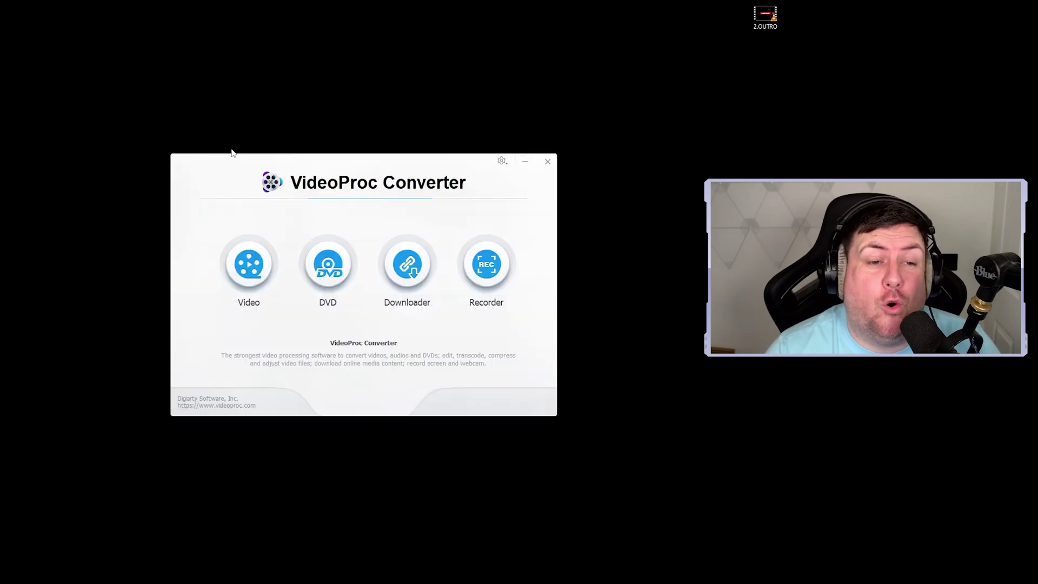
click(478, 260)
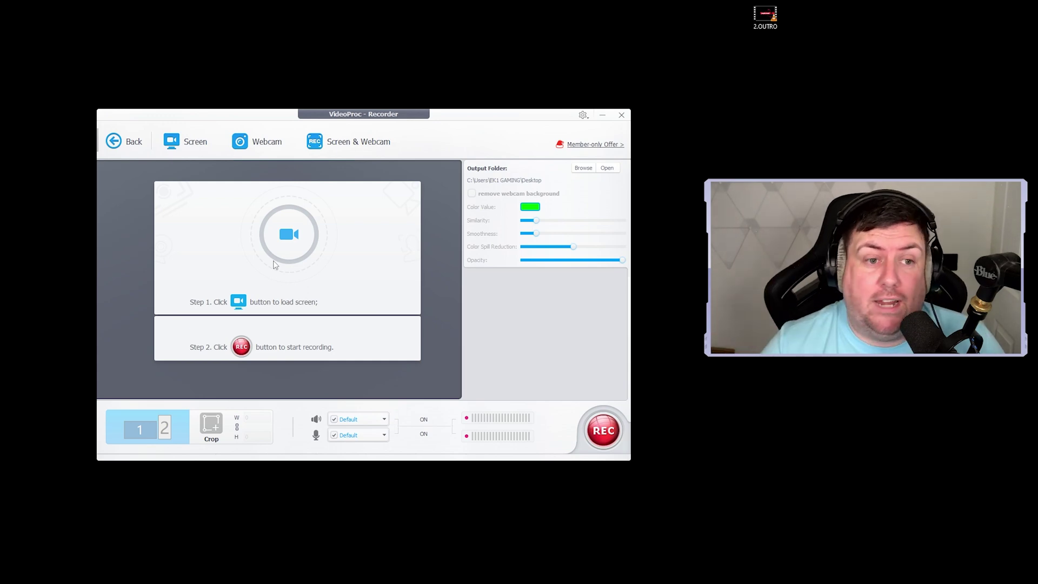
click(123, 143)
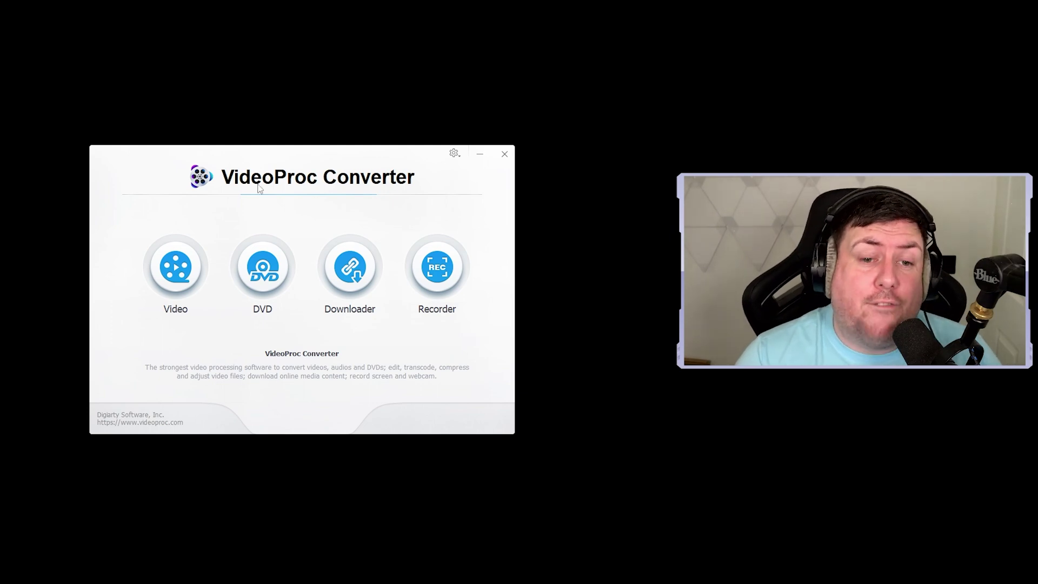
Load 2.OUTRO.mp4, set Music > MP3 as the target format, and run the conversion.
click(175, 267)
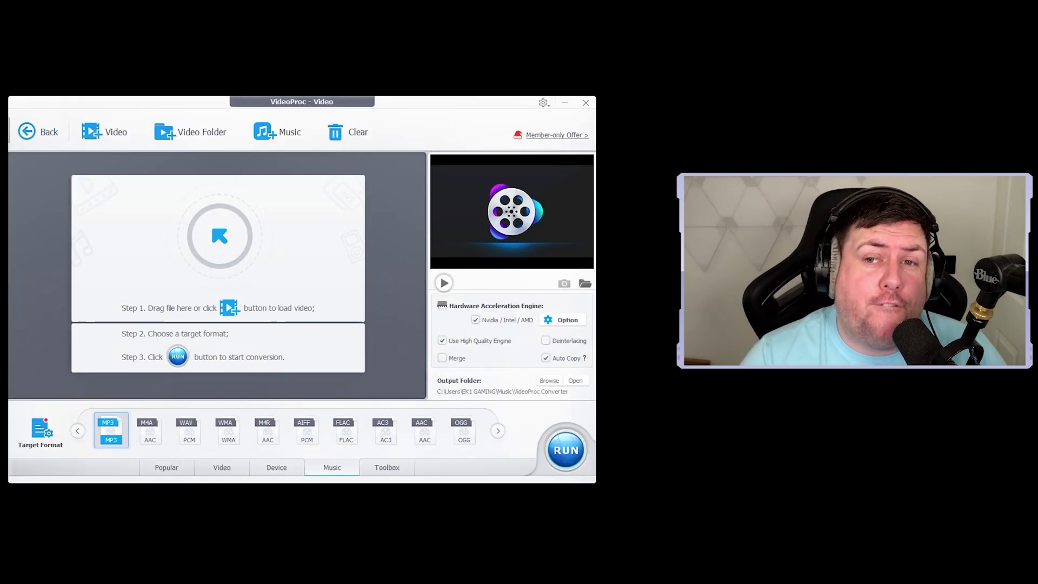
drag(324, 188, 220, 235)
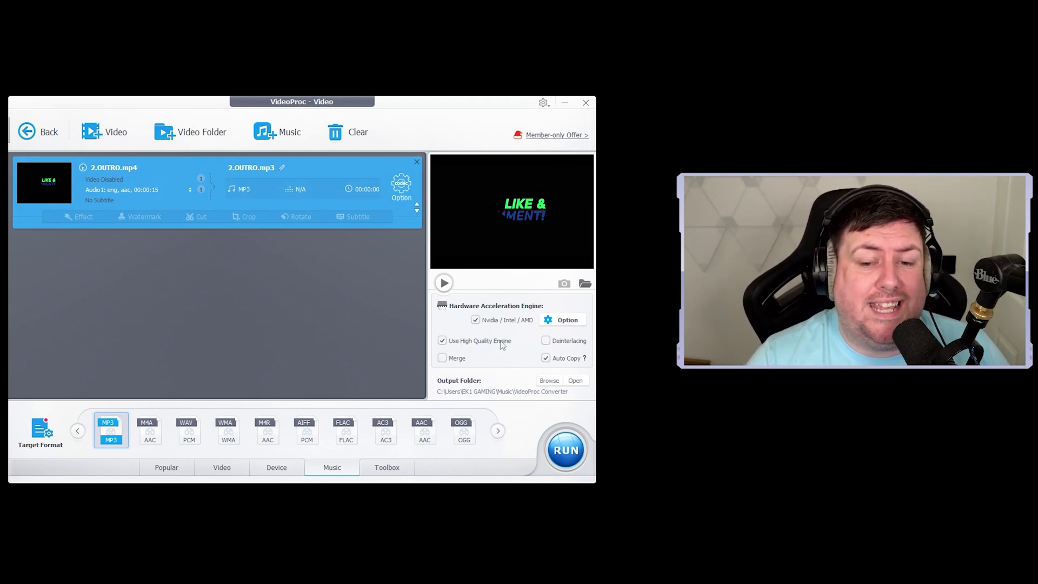
click(41, 430)
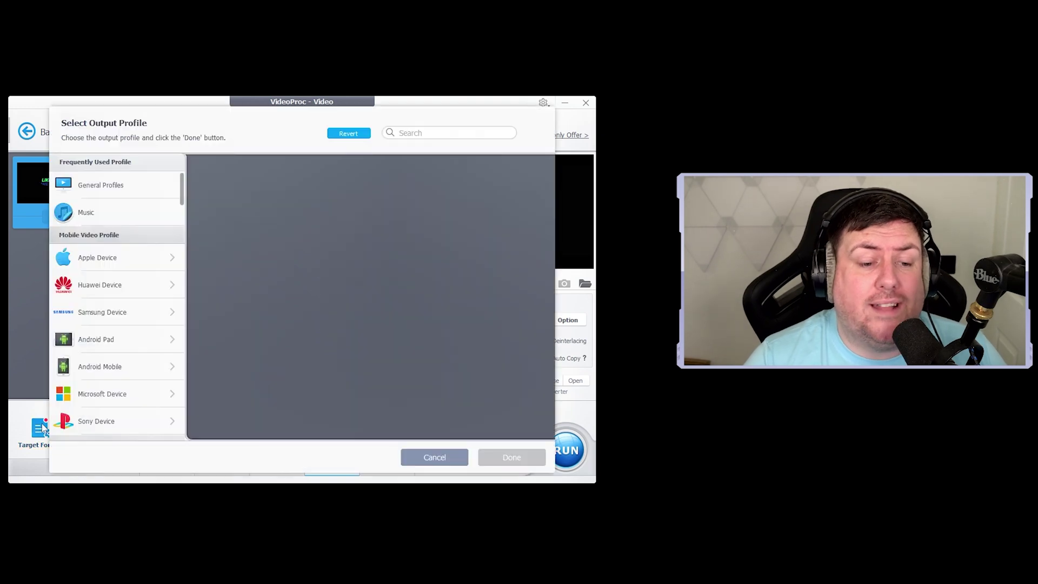
click(113, 215)
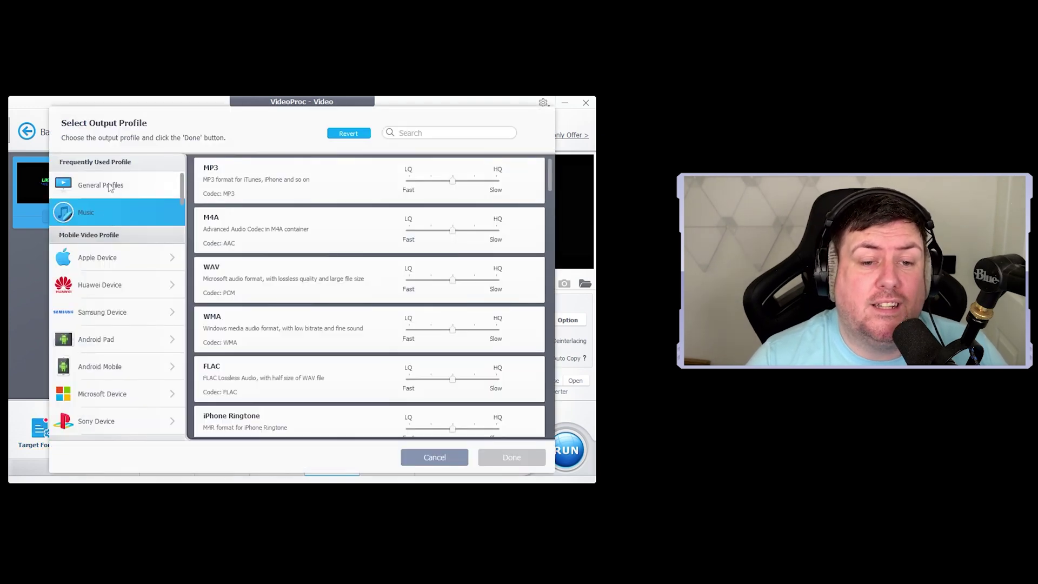
click(304, 181)
click(512, 457)
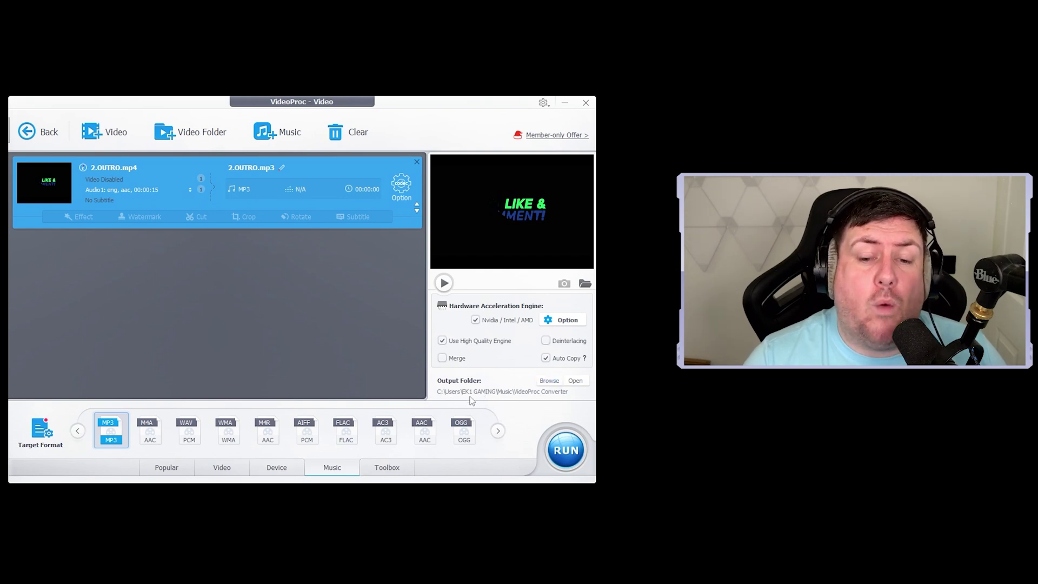
click(560, 445)
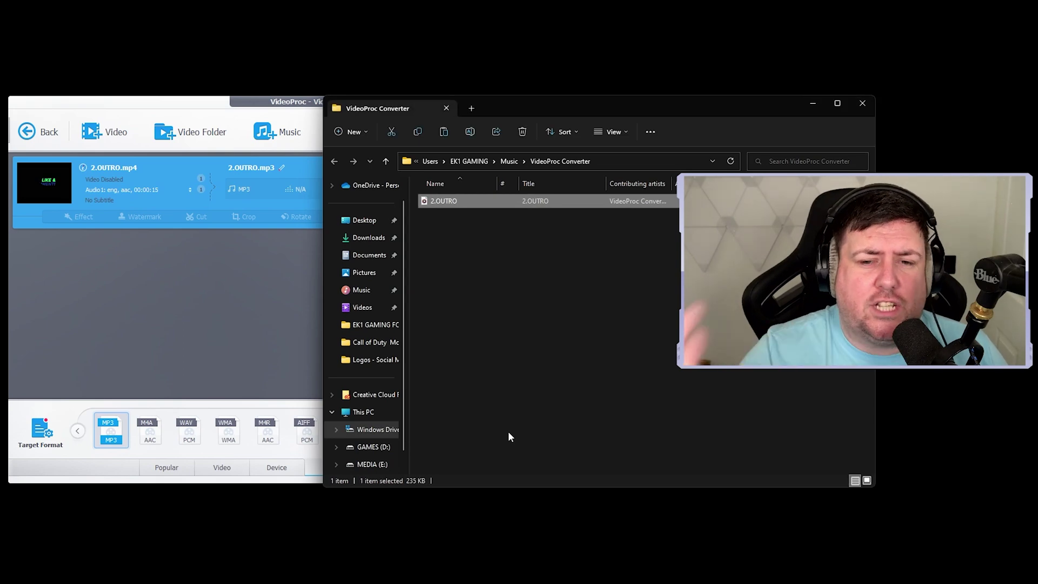